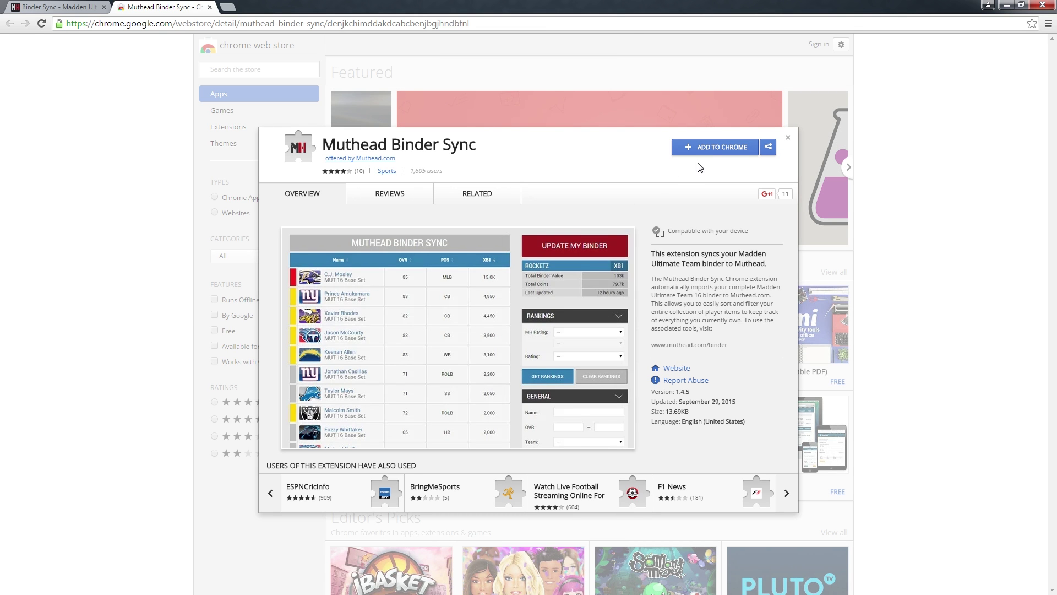
Step: Add Muthead Binder Sync to Chrome, then start a new tab toward 'chro'
{"action": "left_click", "coordinate": [714, 156]}
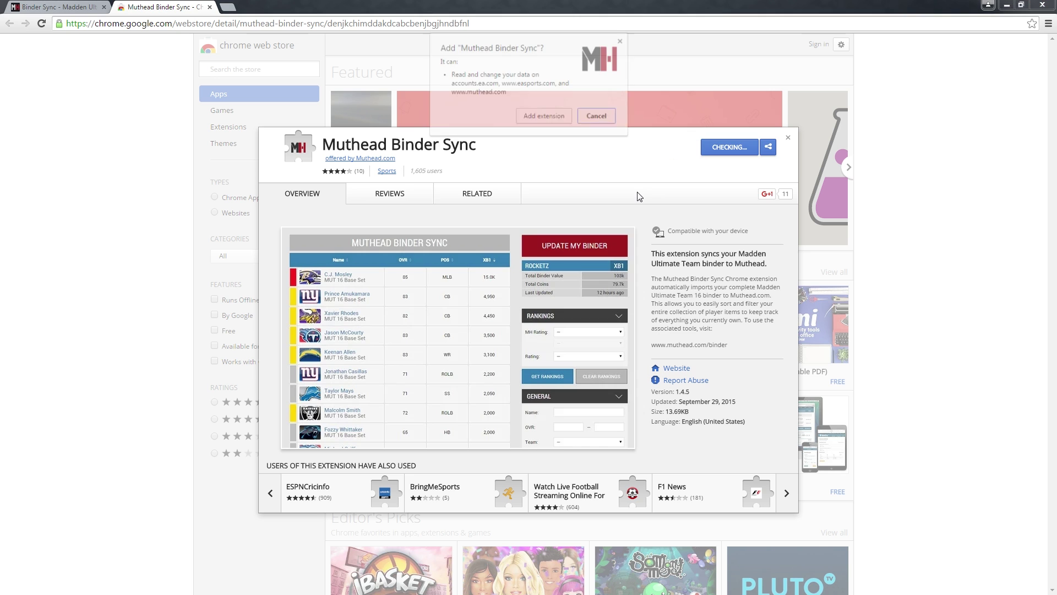
{"action": "left_click", "coordinate": [546, 121]}
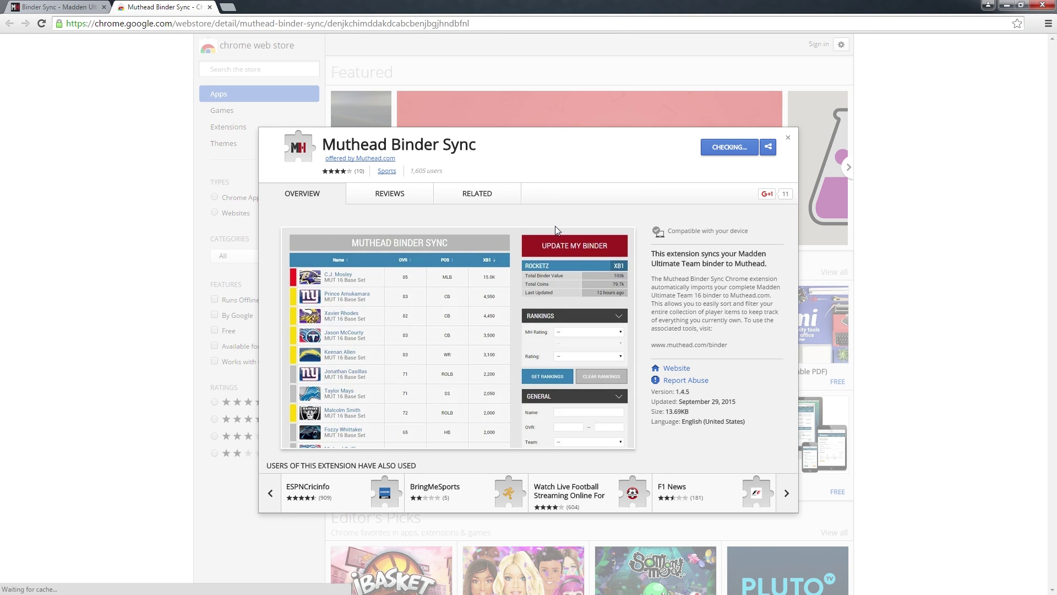
{"action": "left_click", "coordinate": [1030, 45]}
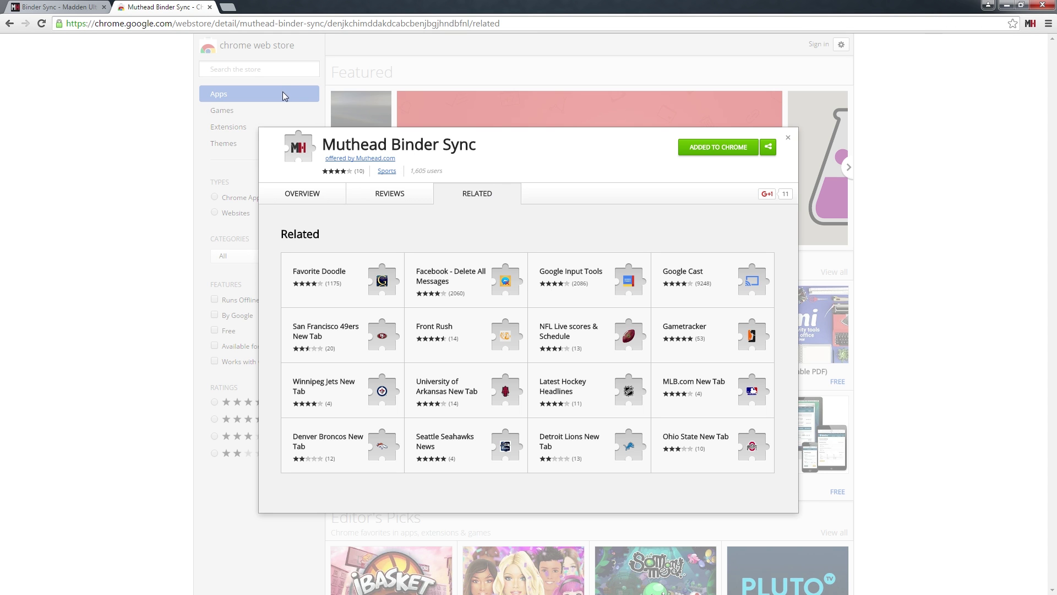
{"action": "left_click", "coordinate": [228, 7]}
{"action": "type", "text": "chrome/"}
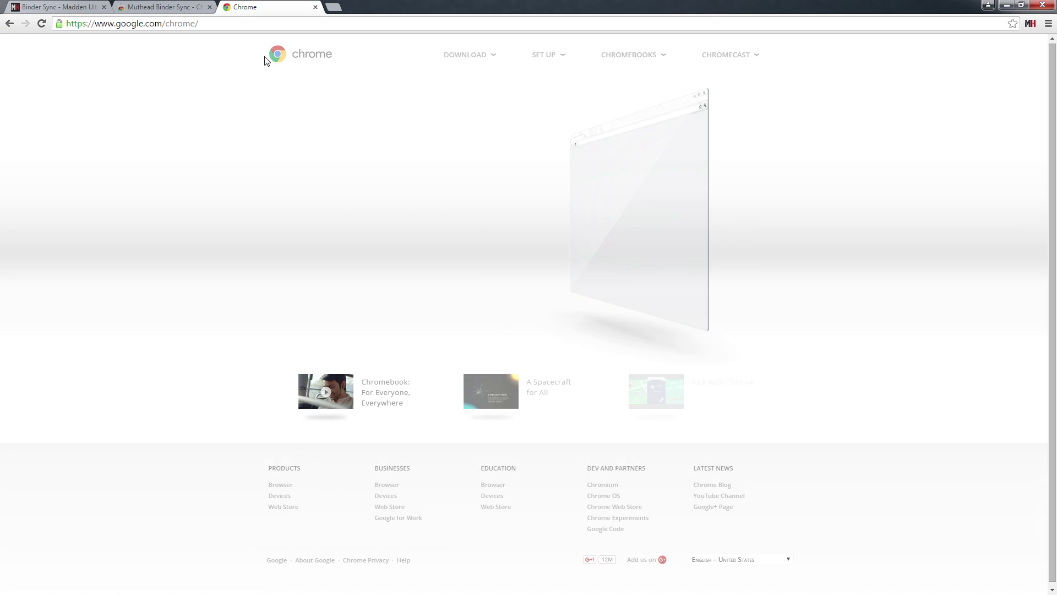
Step: Close the google.com/chrome tab to return to the Muthead Binder Sync store listing
{"action": "mouse_move", "coordinate": [480, 59]}
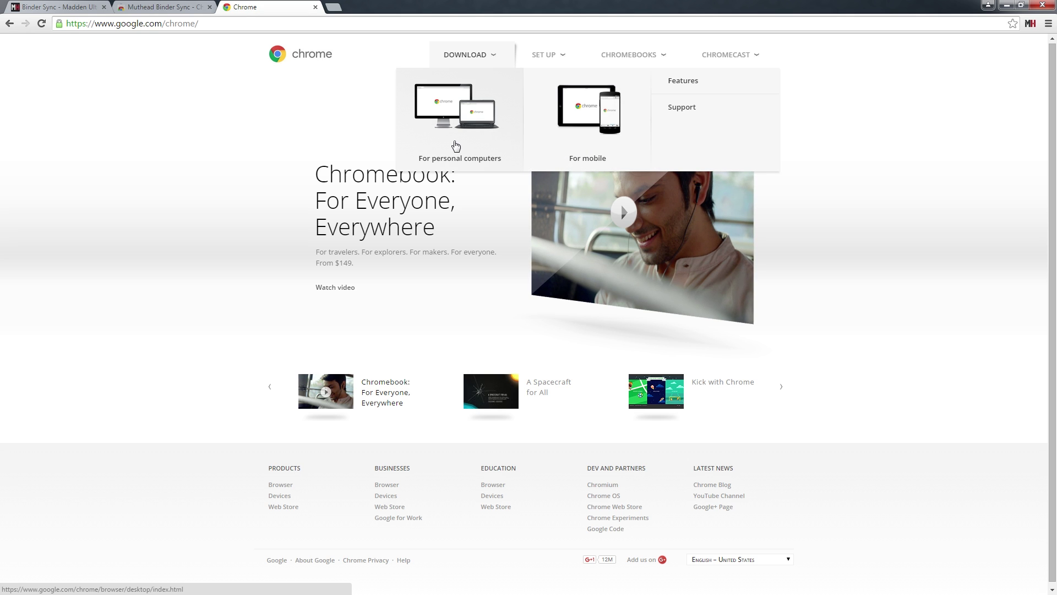
{"action": "left_click", "coordinate": [315, 6]}
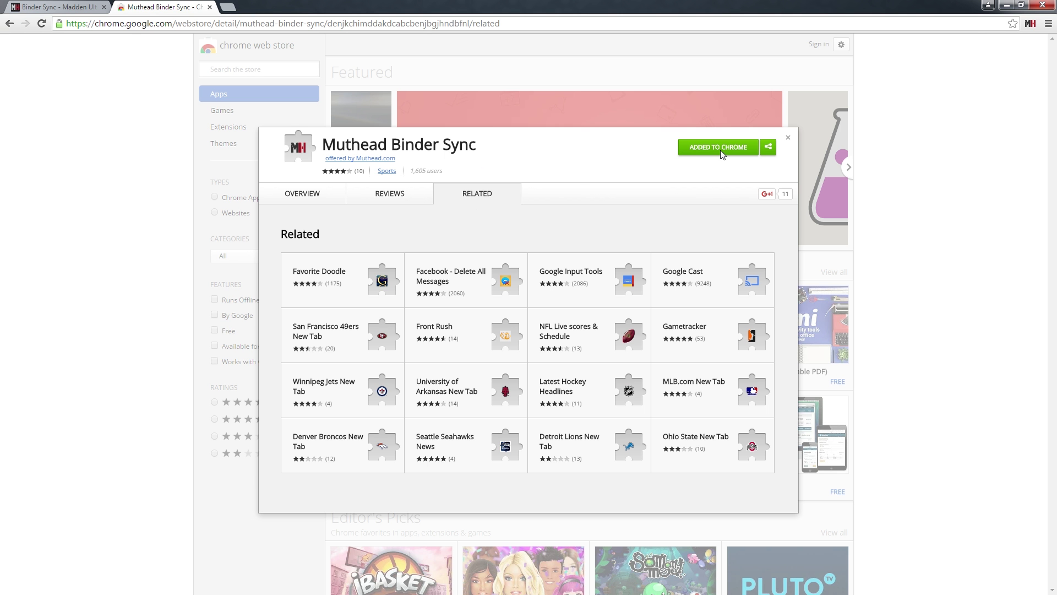
Step: Launch Muthead Binder Sync from its MH toolbar icon, opening the binder and EA sign-in
{"action": "left_click", "coordinate": [1029, 25]}
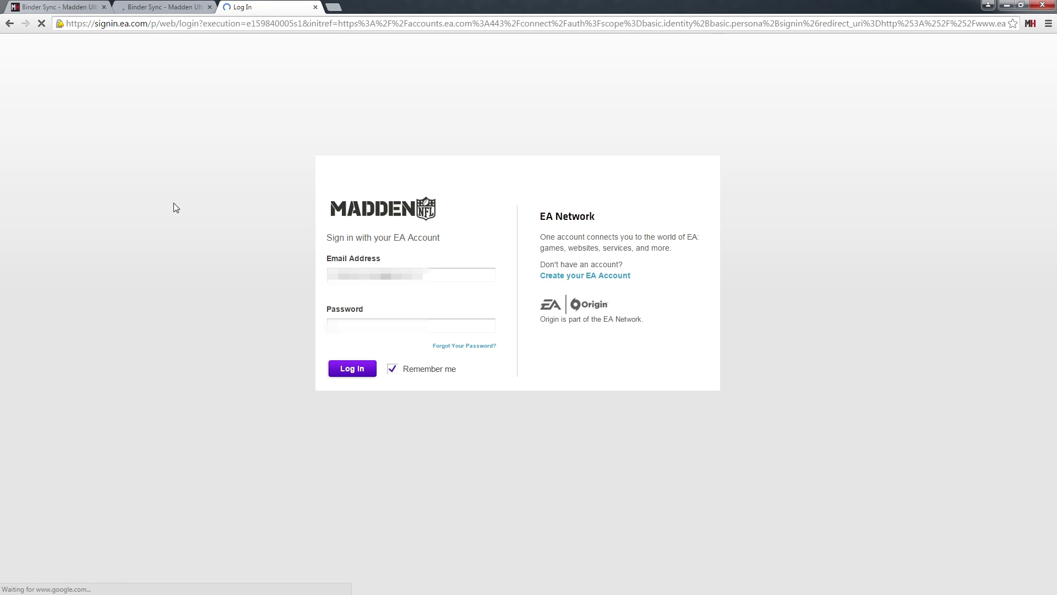
Step: Re-enter the EA account password and log in to the Madden 16 Ultimate Team web app
{"action": "left_click", "coordinate": [373, 321]}
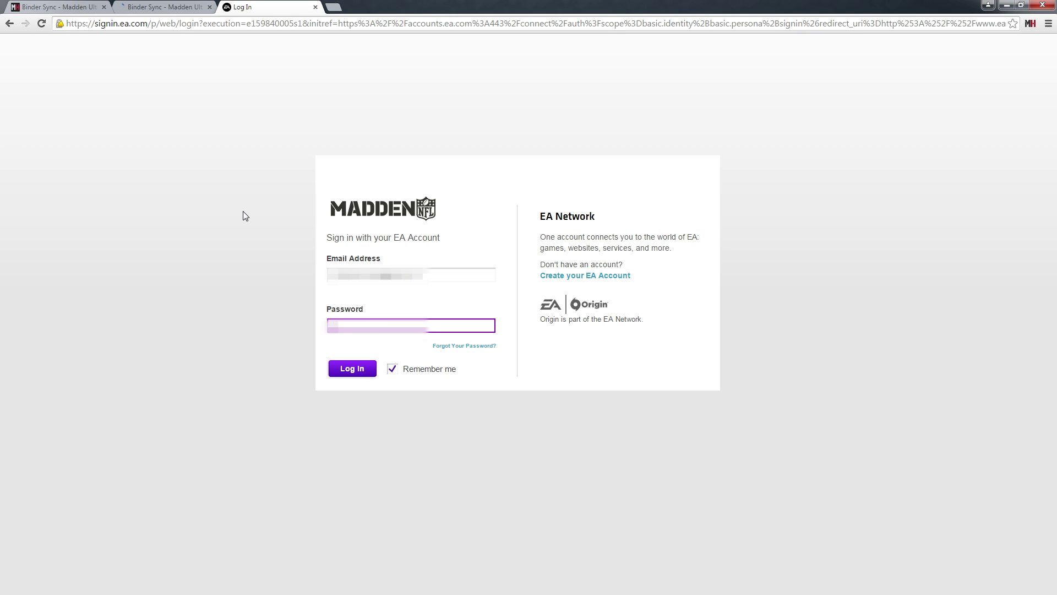
{"action": "left_click_drag", "start_coordinate": [95, 24], "coordinate": [150, 24]}
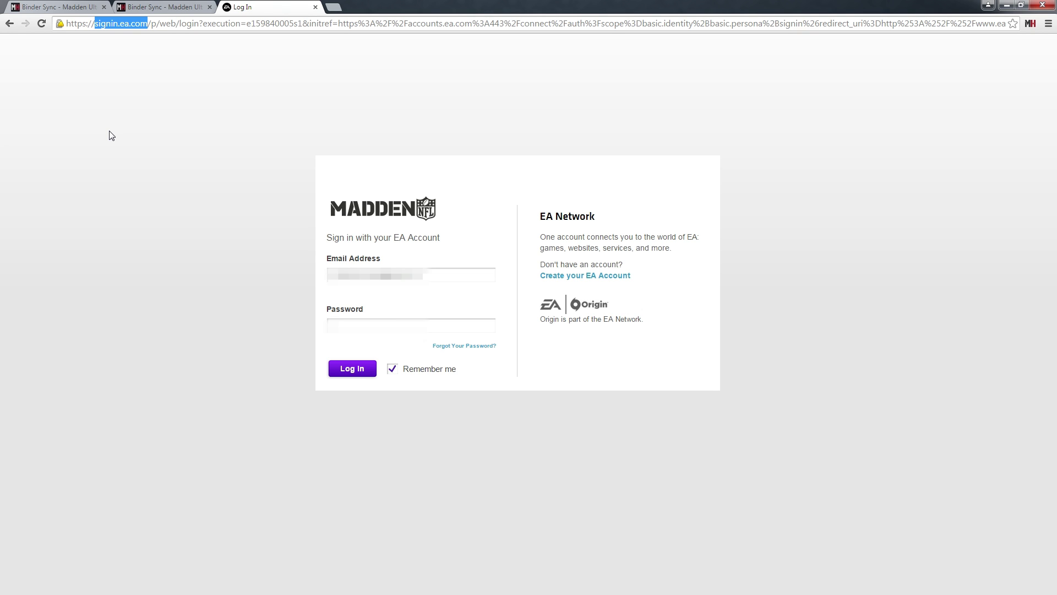
{"action": "double_click", "coordinate": [384, 320]}
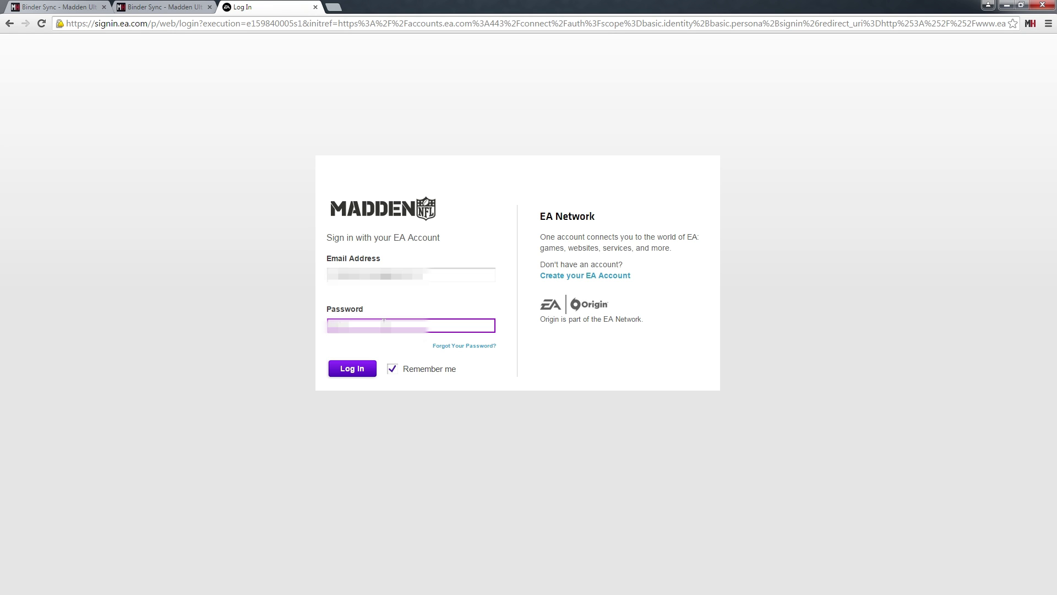
{"action": "key", "text": "Return"}
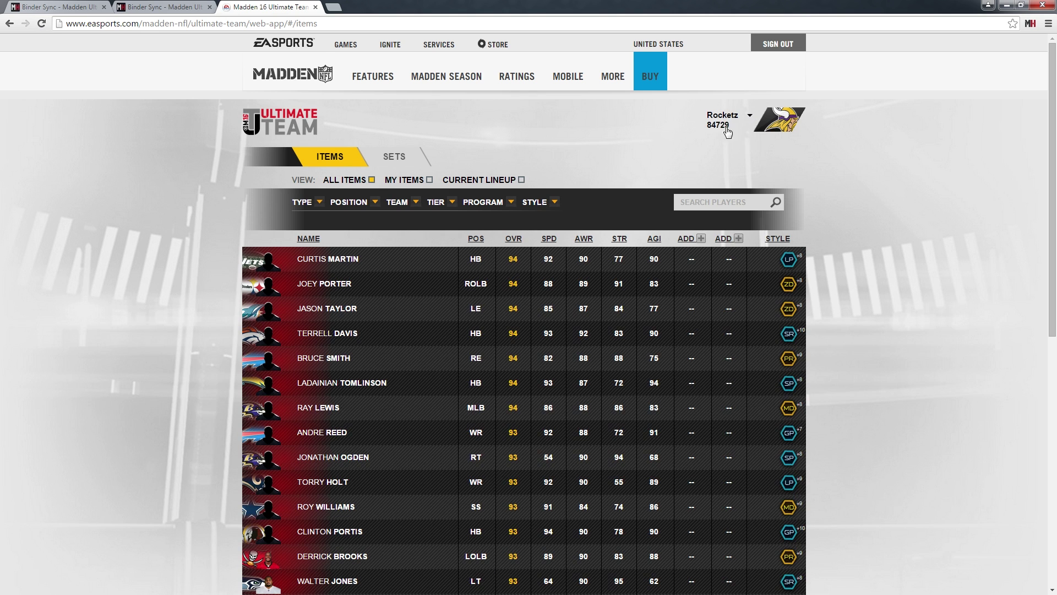
Step: Toggle My Items and All Items, then search players for 'TONY ROMO'
{"action": "left_click", "coordinate": [429, 180]}
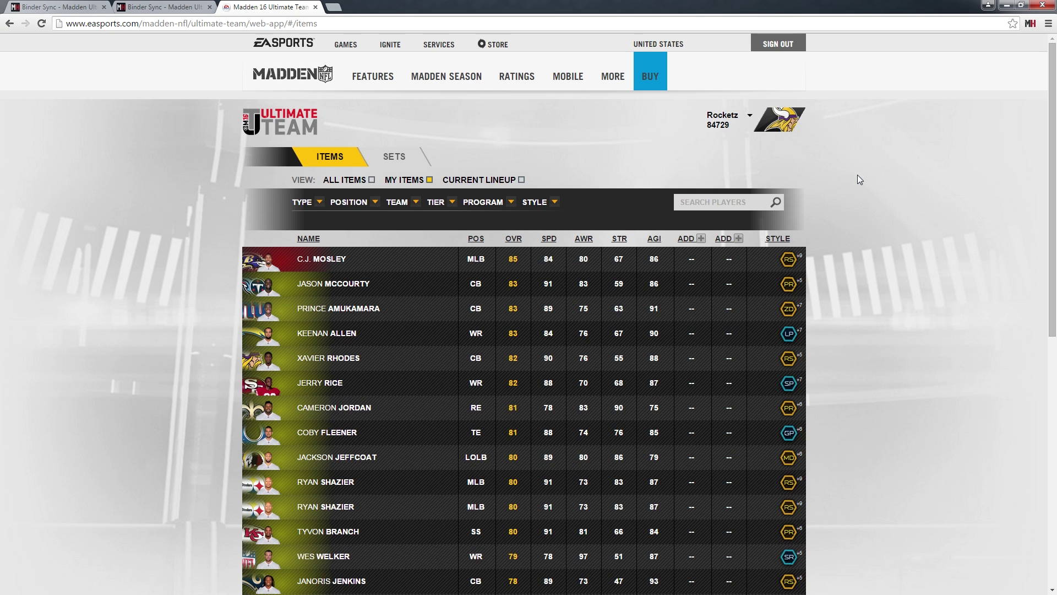
{"action": "left_click", "coordinate": [371, 180]}
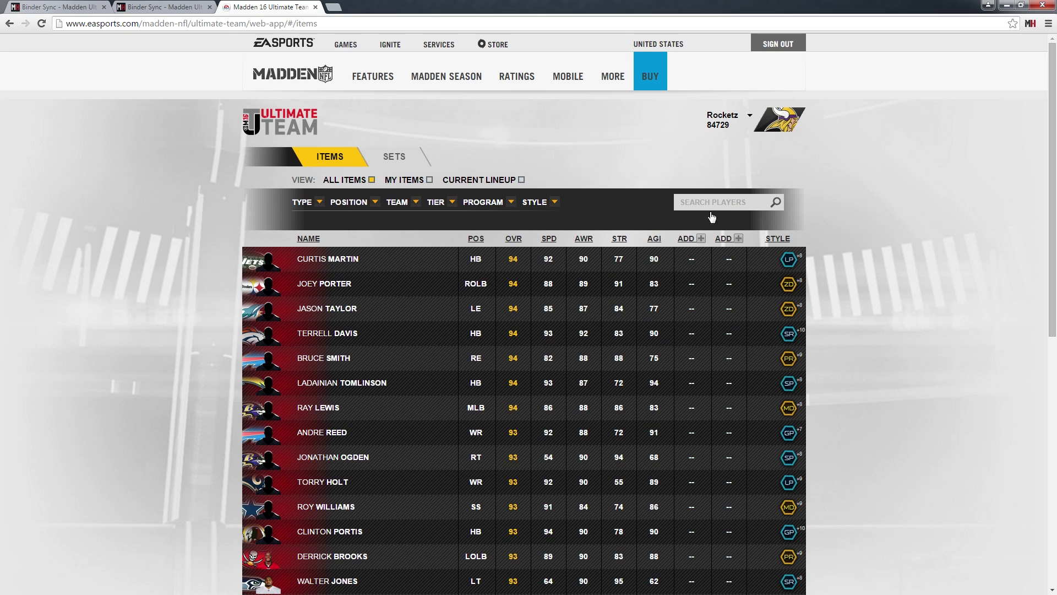
{"action": "left_click", "coordinate": [718, 205]}
{"action": "type", "text": "TONY ROMO"}
{"action": "key", "text": "Return"}
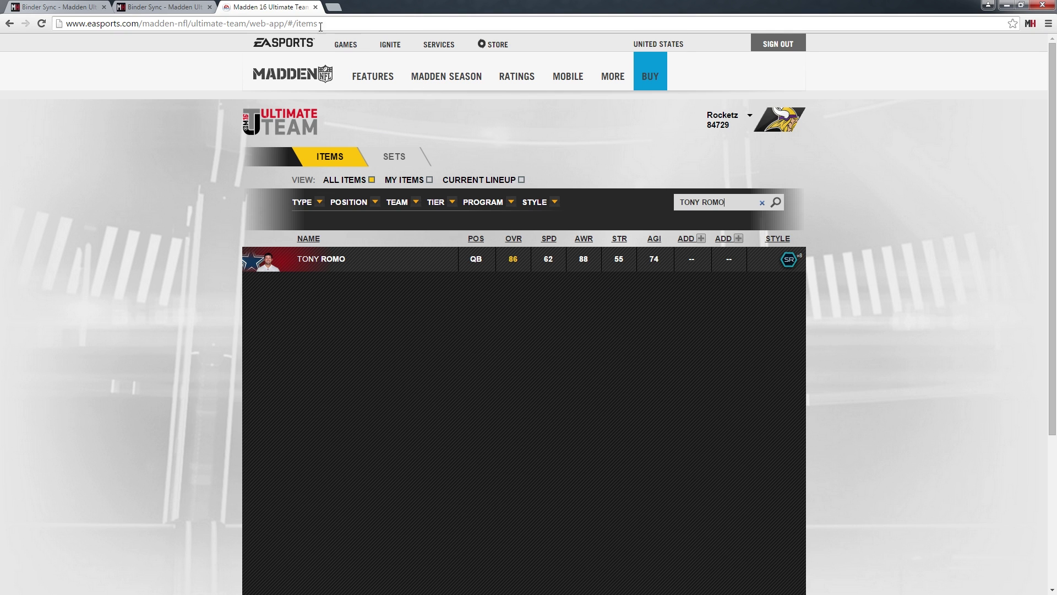
Step: Close the Madden tab, run Update My Binder, and reload the binder page once synced
{"action": "left_click", "coordinate": [316, 7]}
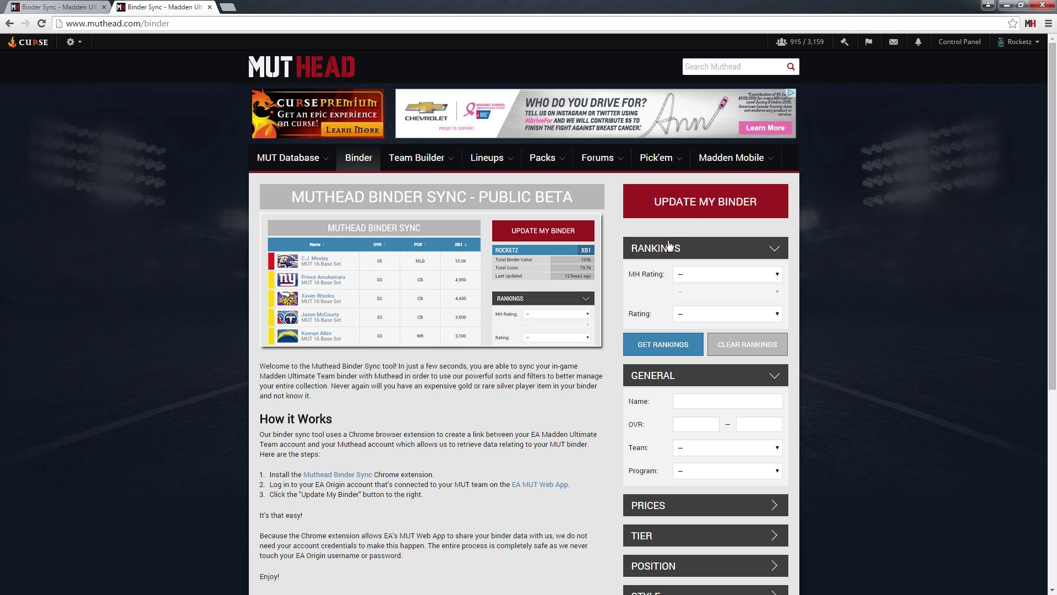
{"action": "left_click", "coordinate": [692, 213]}
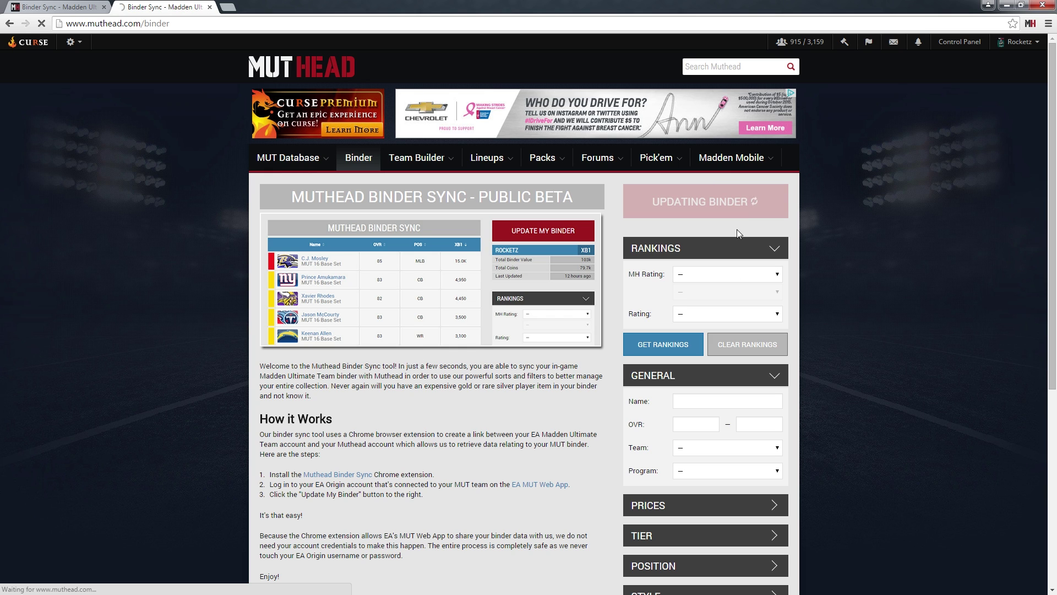
{"action": "left_click", "coordinate": [42, 24]}
{"action": "left_click", "coordinate": [42, 24]}
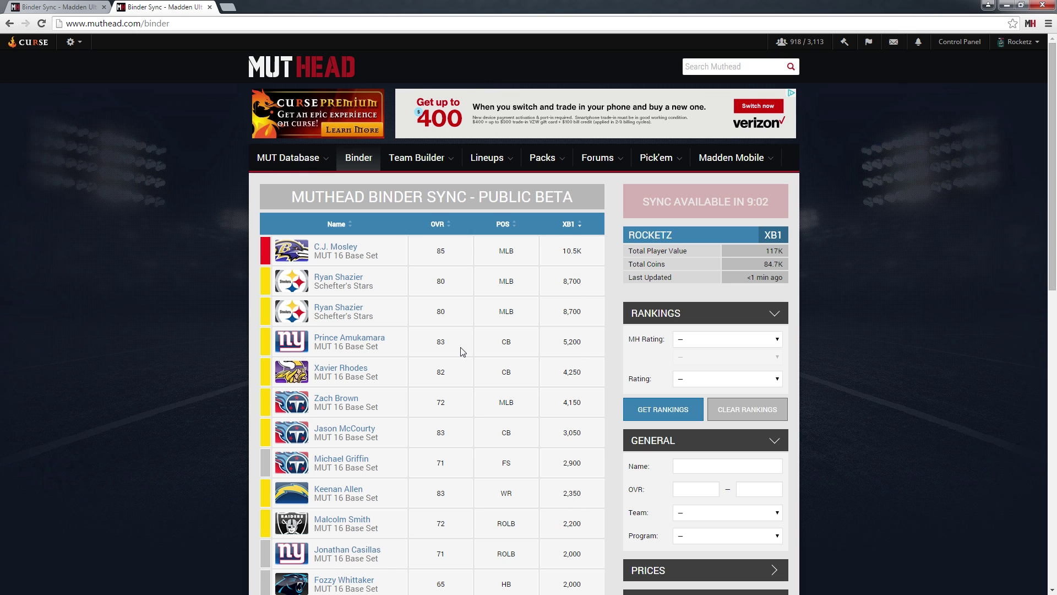
Step: Rank the binder by Speed using the Rankings Rating dropdown and Get Rankings
{"action": "scroll", "coordinate": [439, 310], "scroll_direction": "down", "scroll_amount": 1}
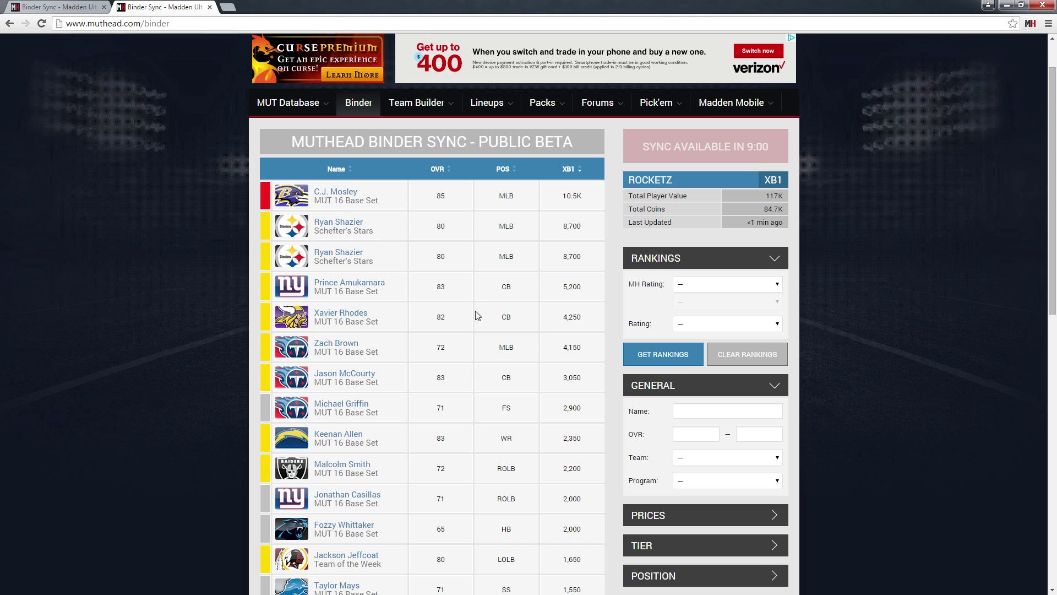
{"action": "left_click", "coordinate": [690, 325]}
{"action": "scroll", "coordinate": [706, 385], "scroll_direction": "down", "scroll_amount": 12}
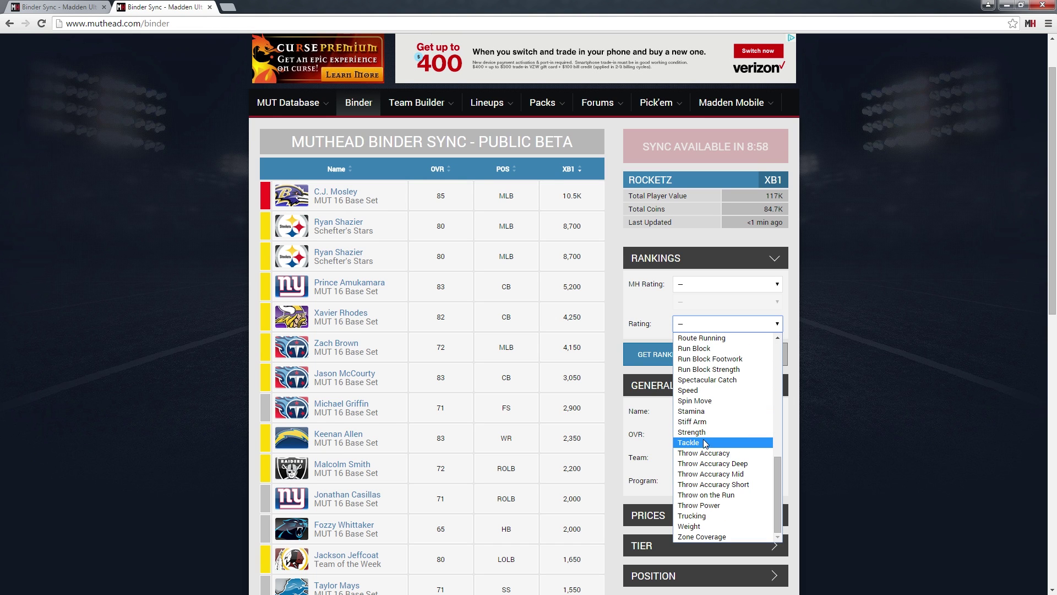
{"action": "left_click", "coordinate": [694, 391]}
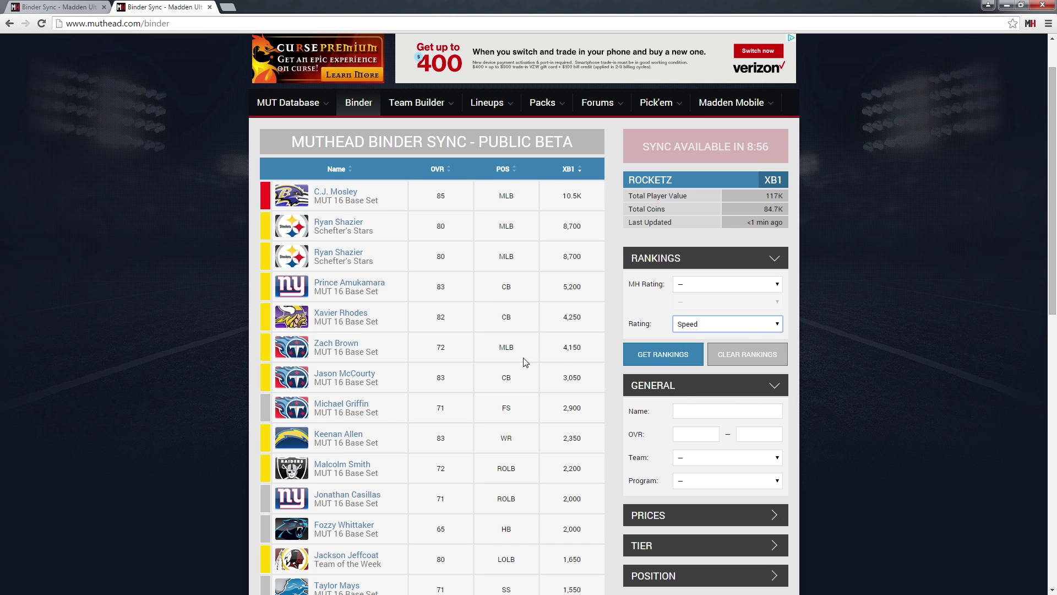
{"action": "left_click", "coordinate": [640, 360]}
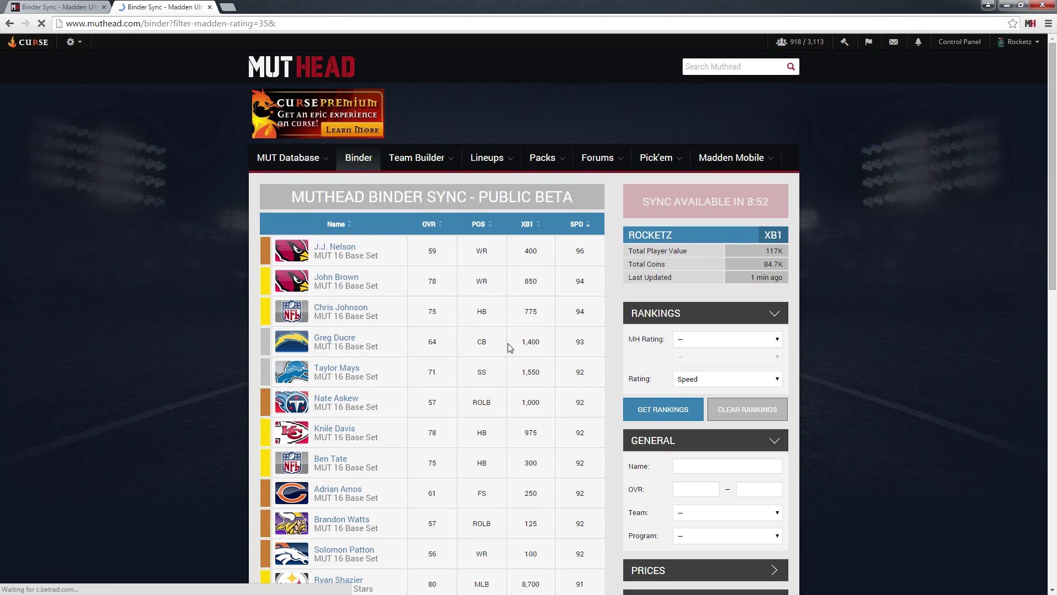
{"action": "left_click", "coordinate": [745, 413]}
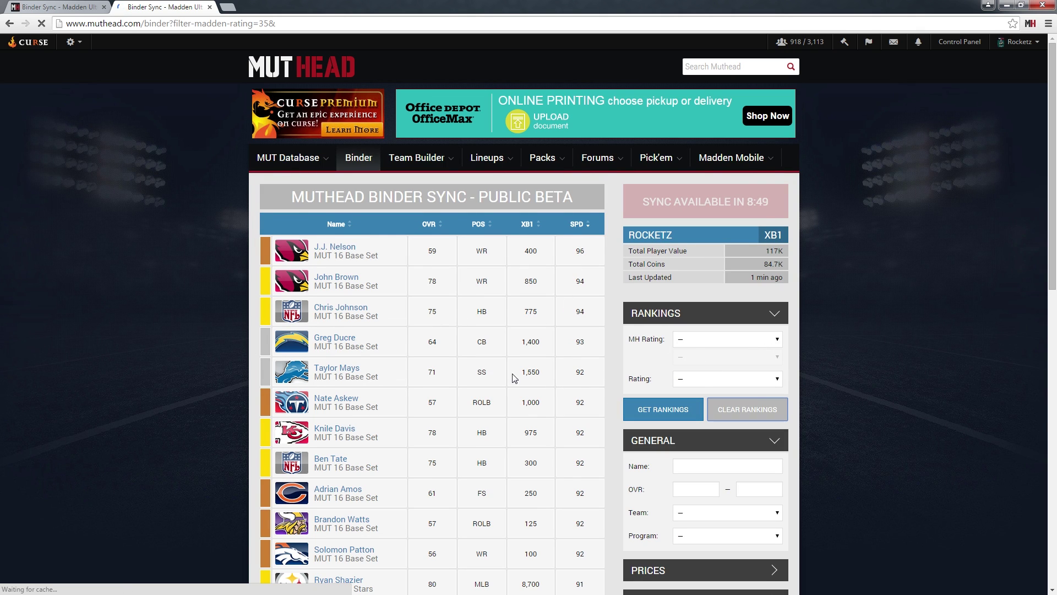
Step: Sort the ranked binder table by the OVR column
{"action": "scroll", "coordinate": [490, 376], "scroll_direction": "down", "scroll_amount": 1}
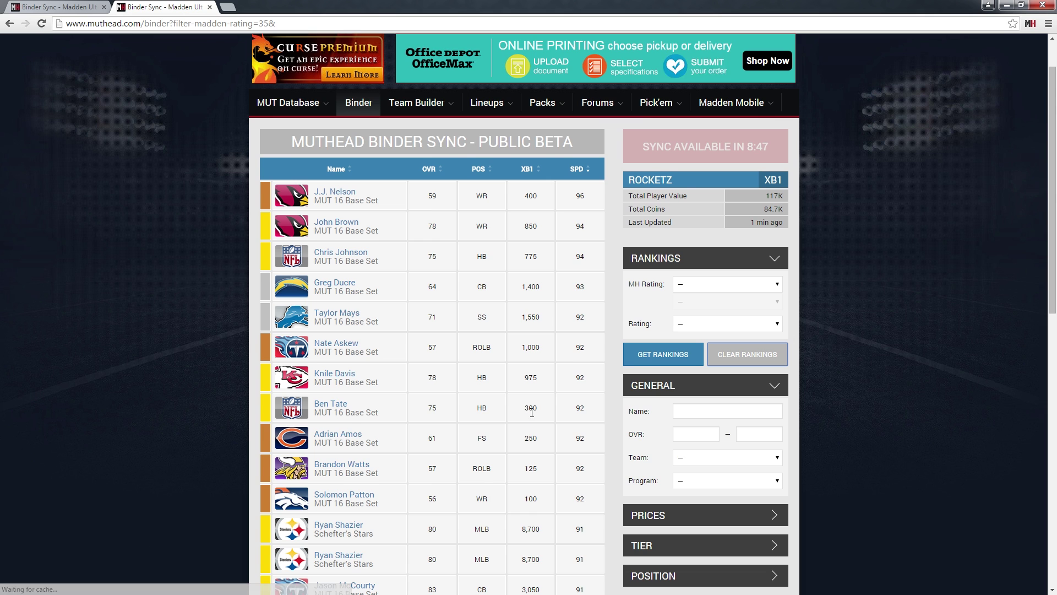
{"action": "scroll", "coordinate": [606, 452], "scroll_direction": "down", "scroll_amount": 1}
{"action": "scroll", "coordinate": [716, 512], "scroll_direction": "down", "scroll_amount": 1}
{"action": "scroll", "coordinate": [633, 474], "scroll_direction": "up", "scroll_amount": 2}
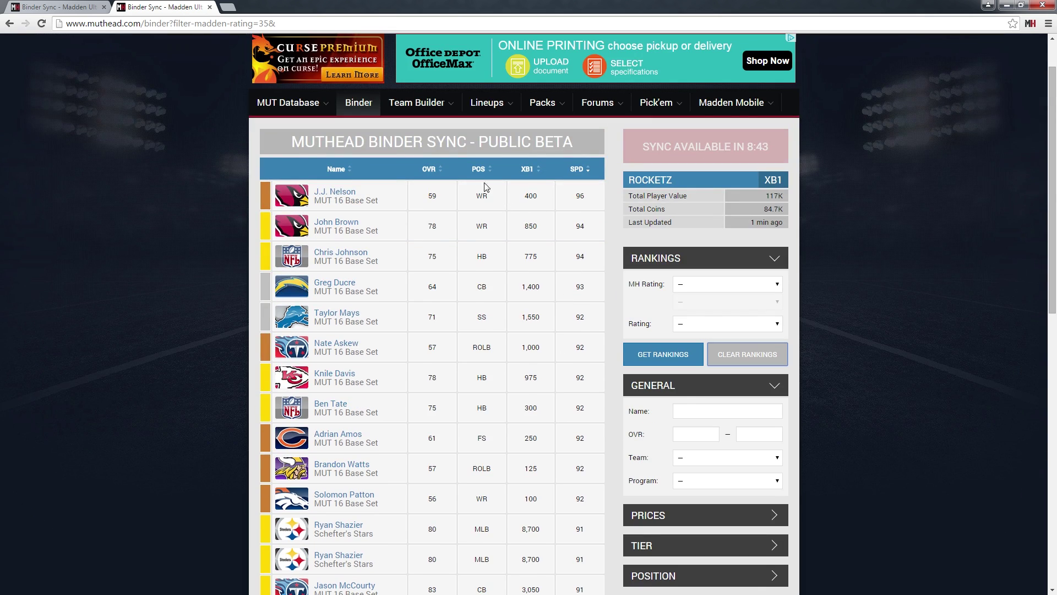
{"action": "left_click", "coordinate": [435, 174]}
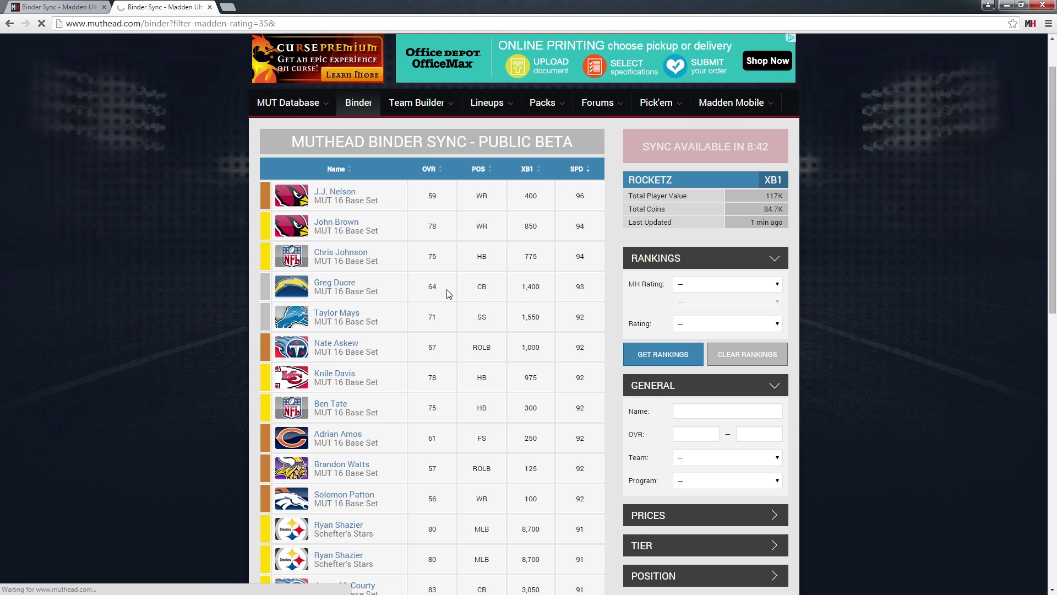